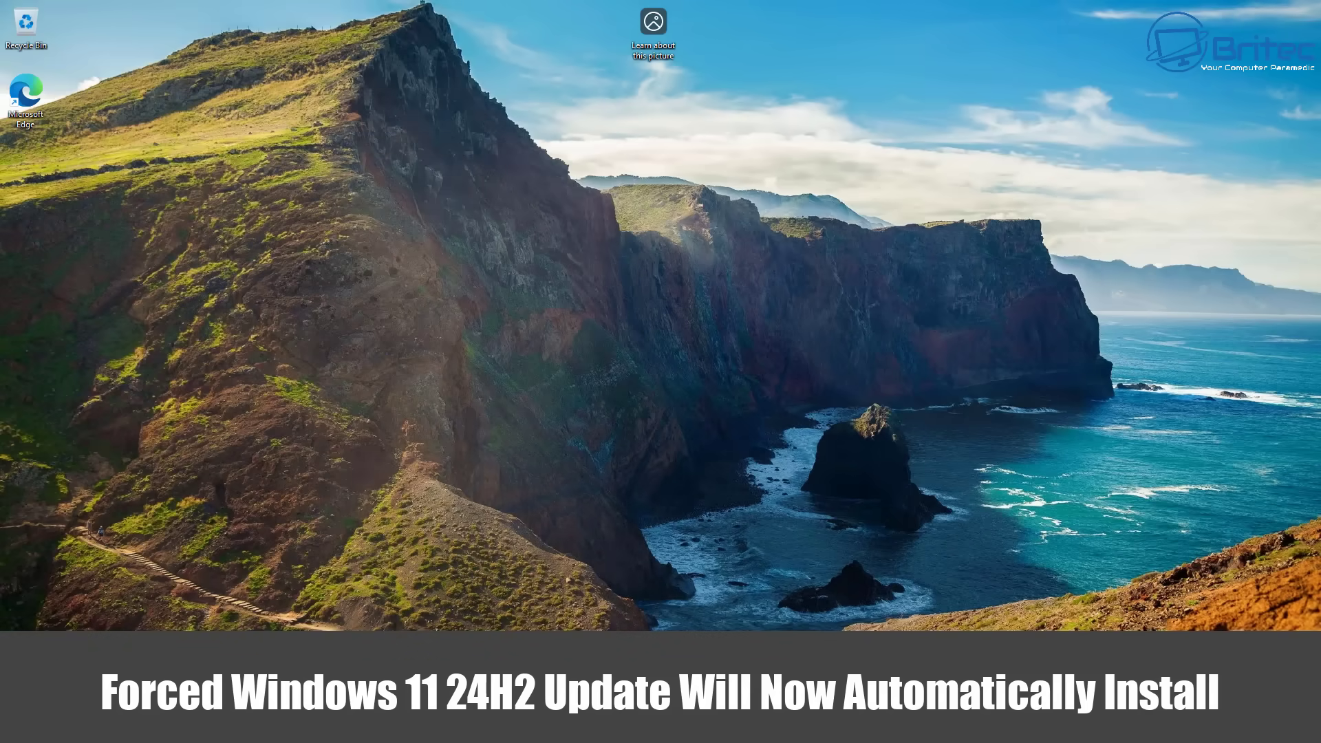
Step: Confirm with winver that Windows 11 is version 23H2 (OS Build 22631.5262), then open Start
key("super")
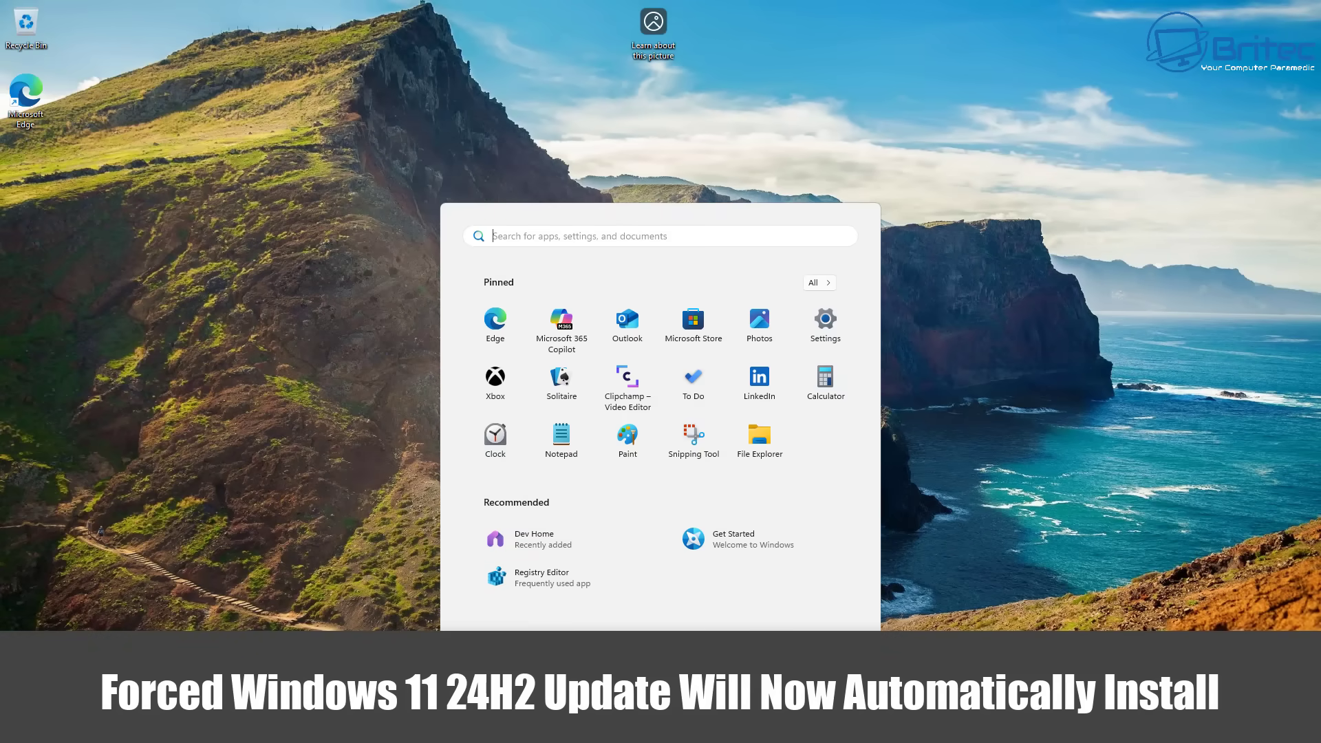
type("winver")
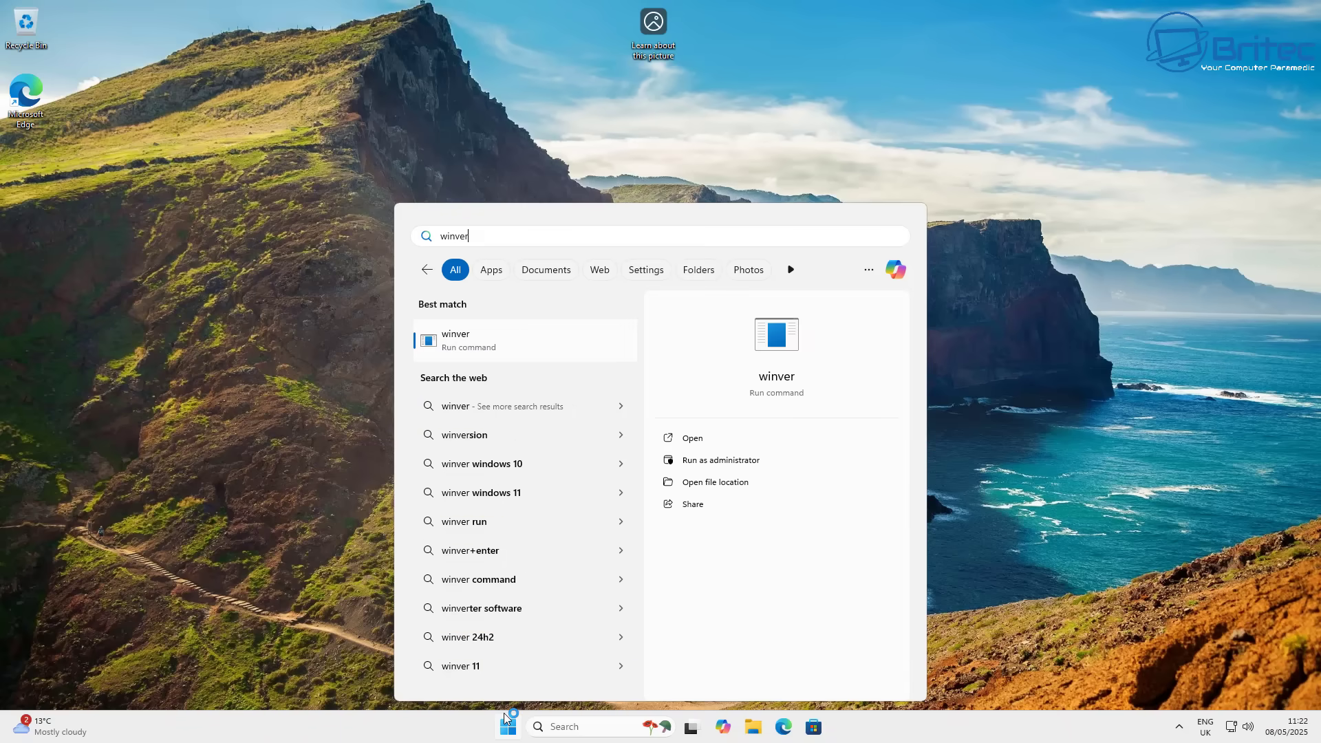
left_click(495, 338)
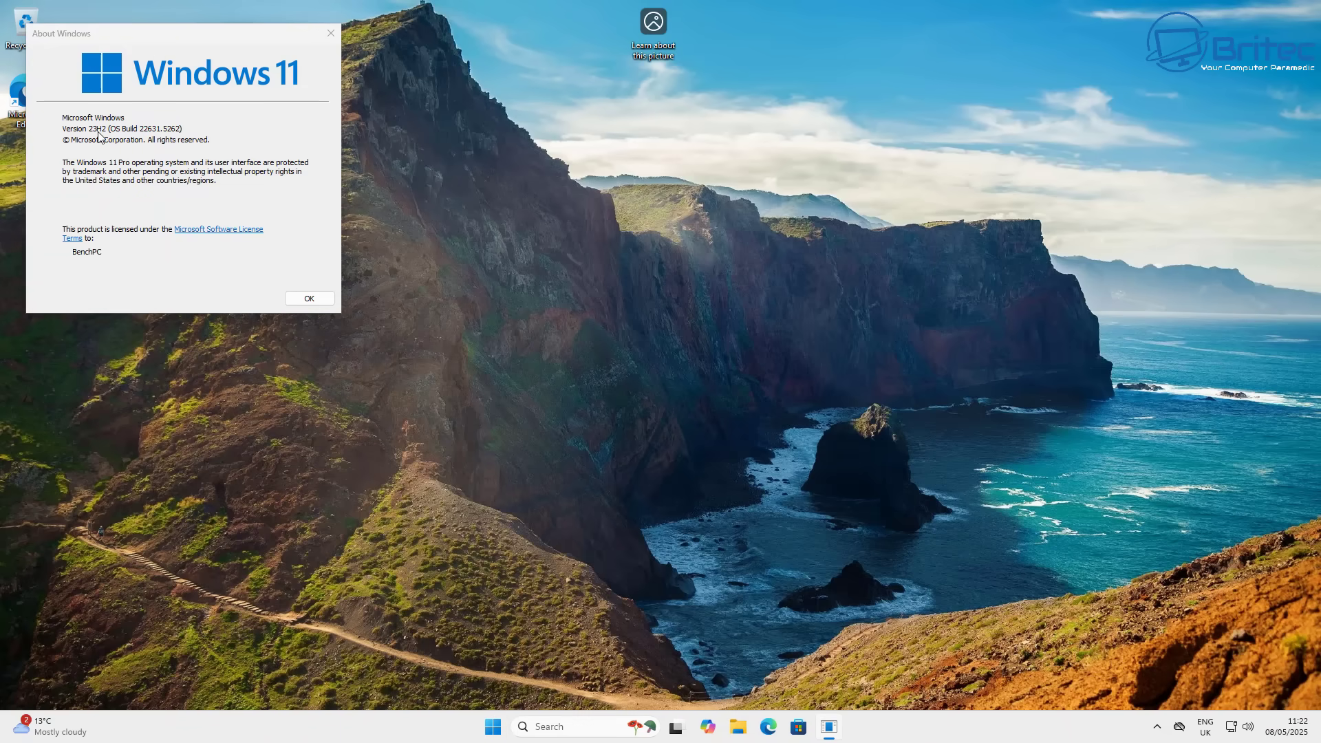
left_click(309, 299)
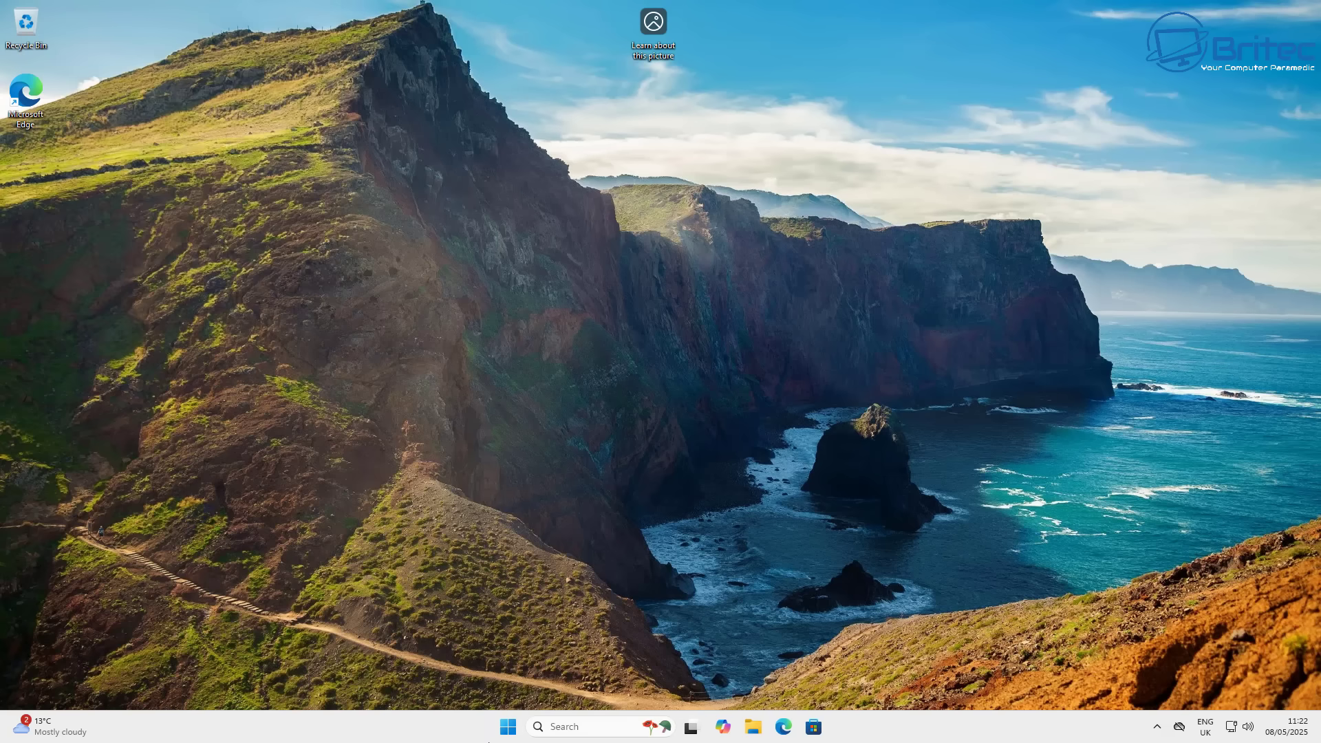
left_click(507, 729)
Step: Launch Settings from Start and go to the Windows Update page
left_click(824, 330)
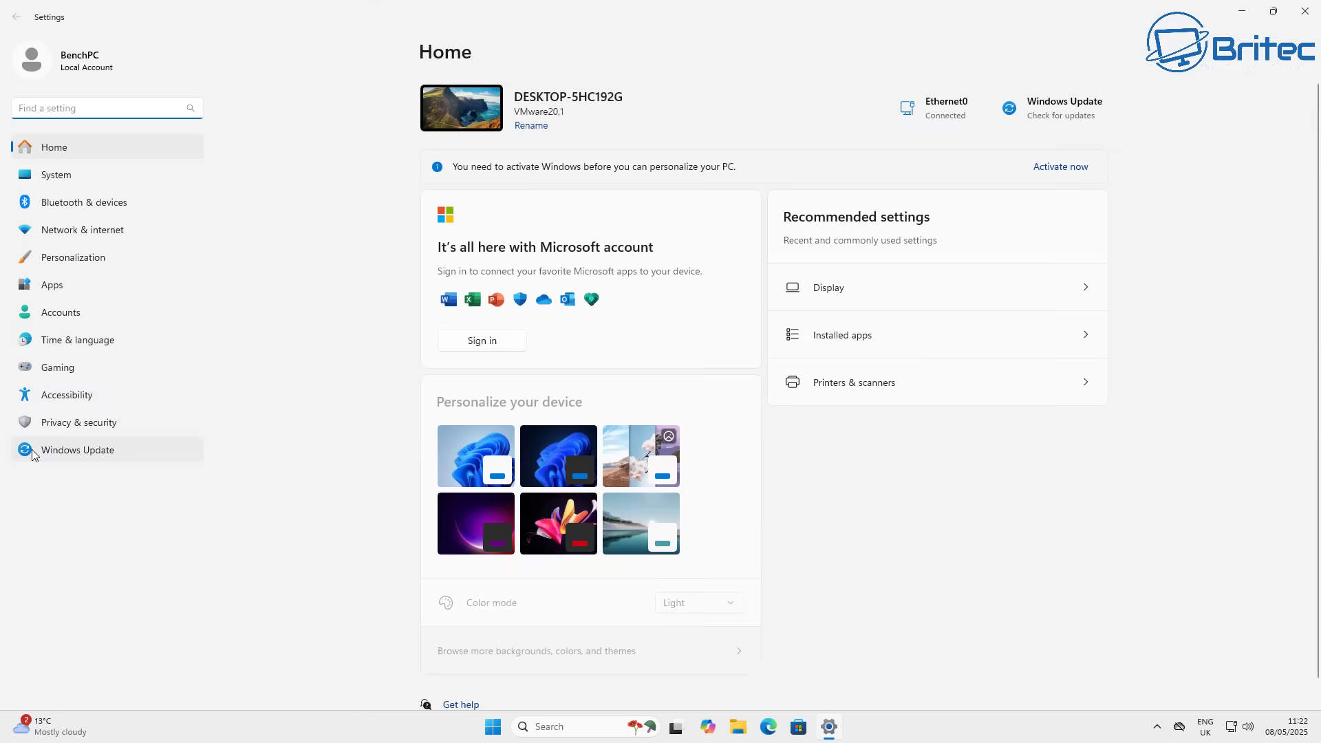
left_click(34, 450)
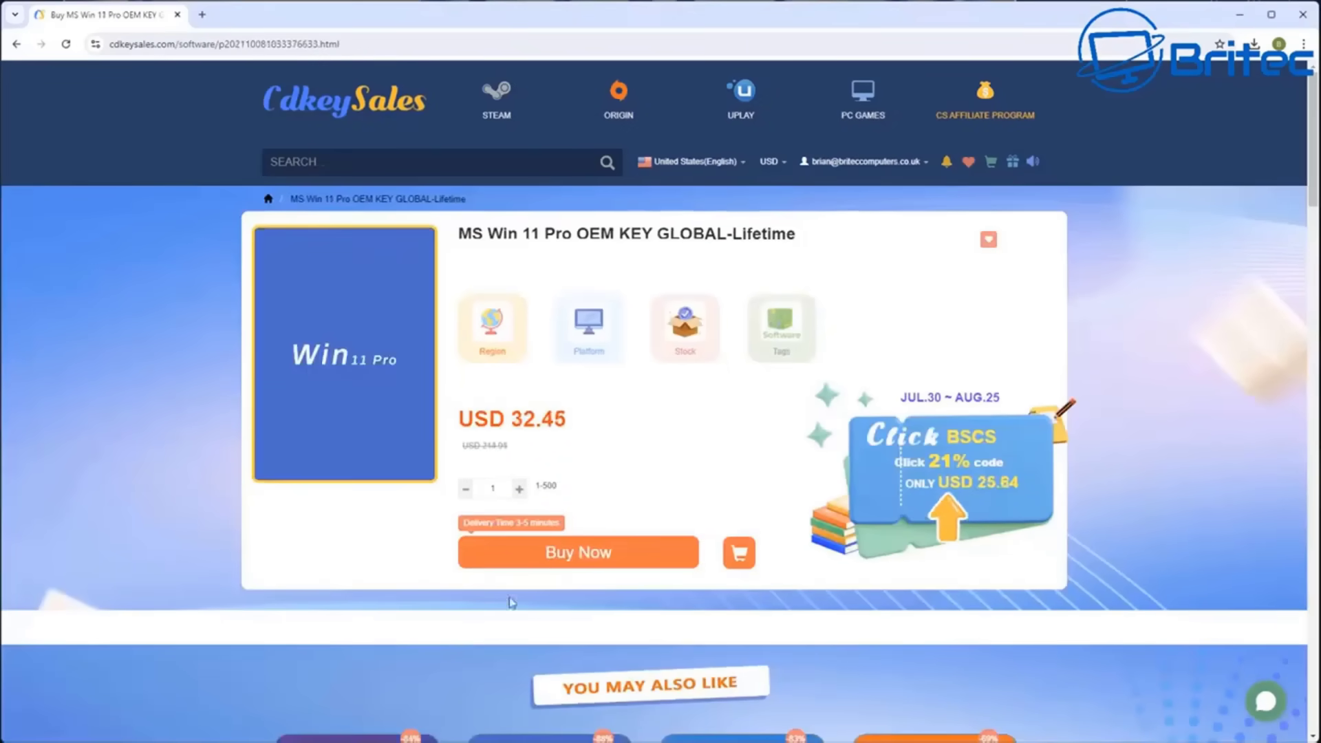
Step: Buy the Win 11 Pro OEM key with a promotion code (total USD 22.71) and activate Windows
left_click(568, 554)
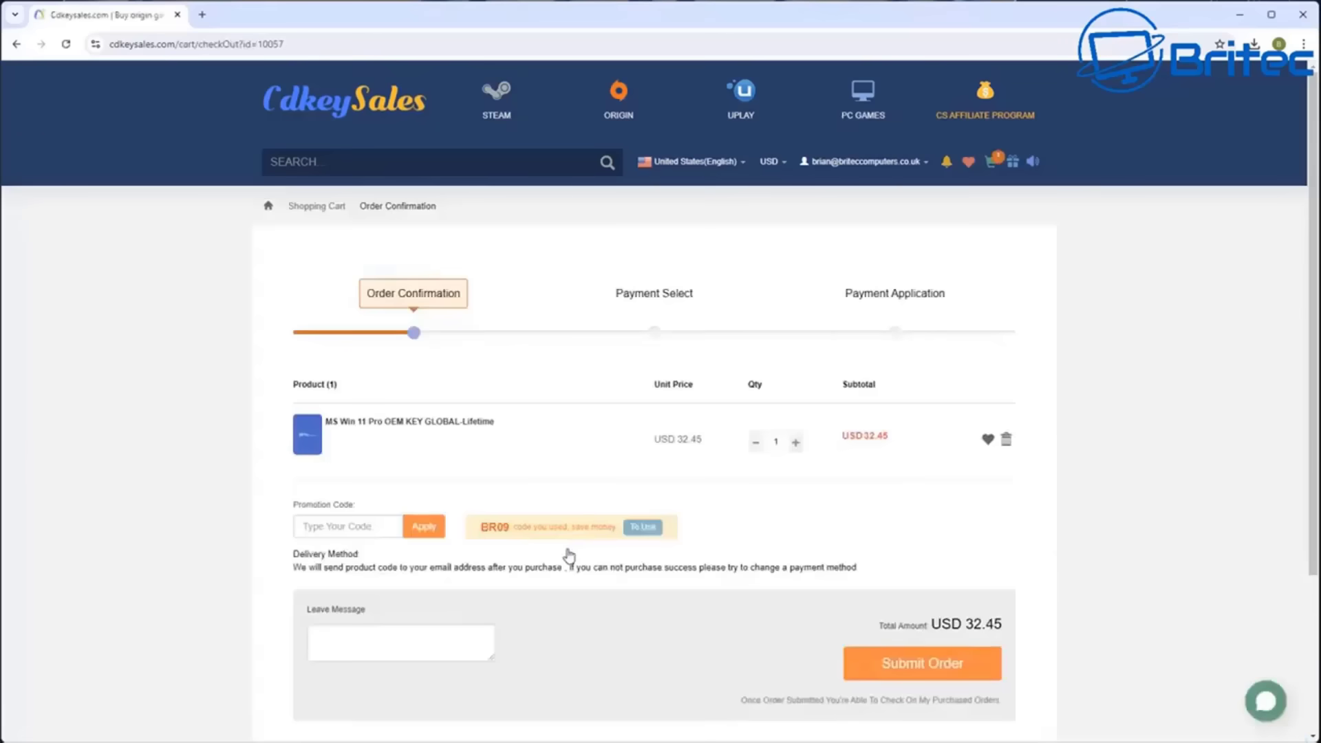
type("BR09")
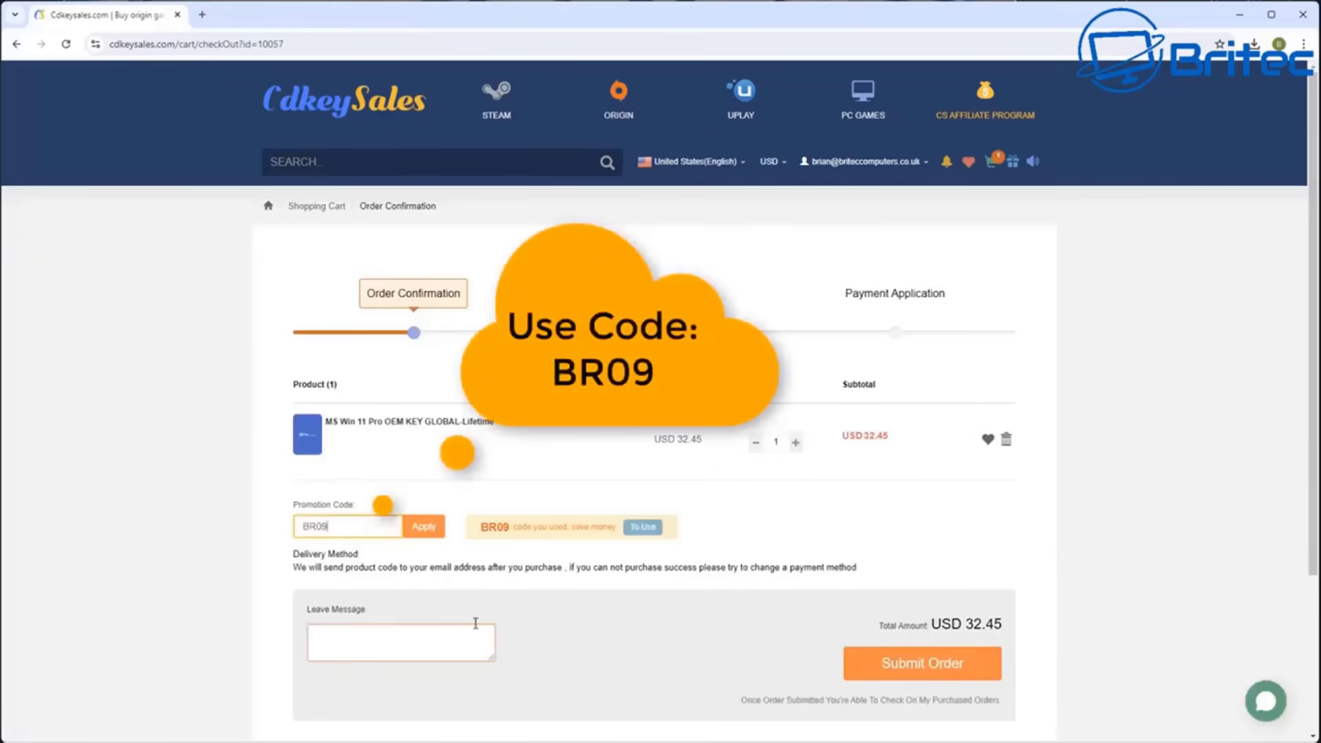
left_click(424, 528)
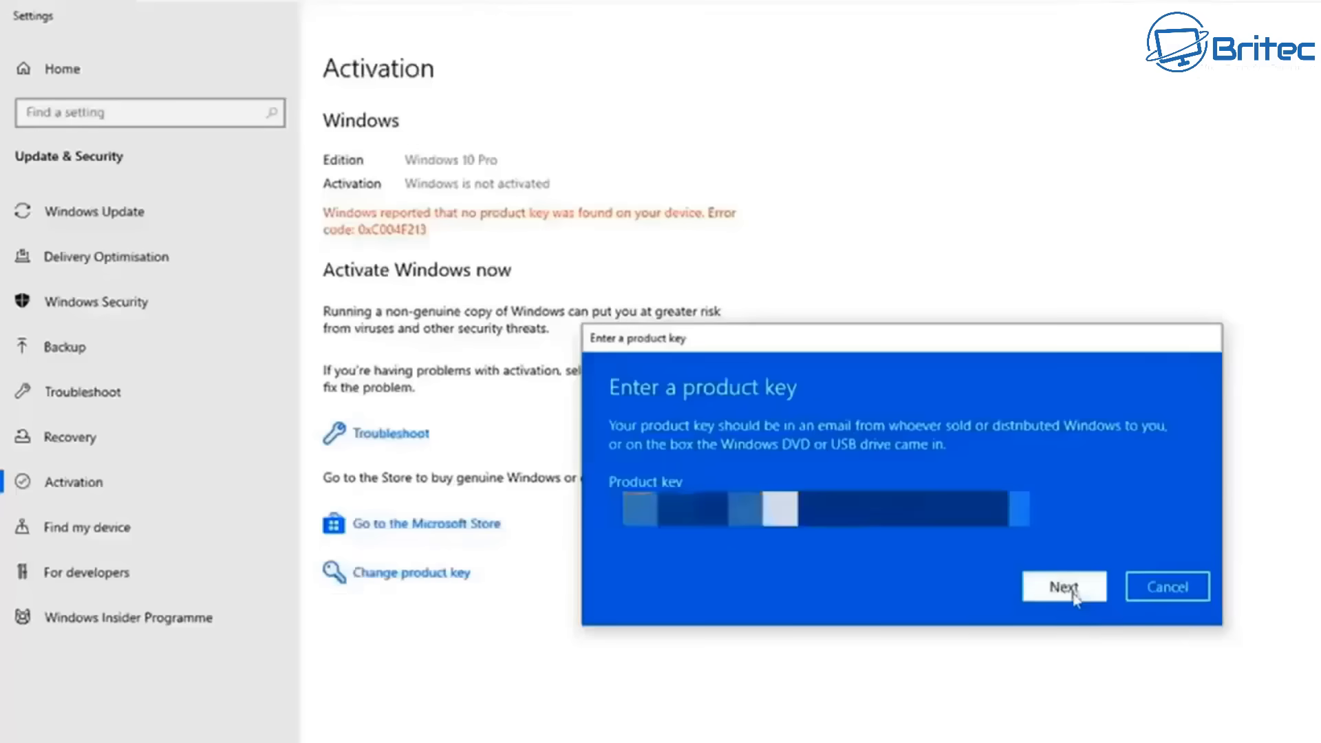
left_click(1067, 586)
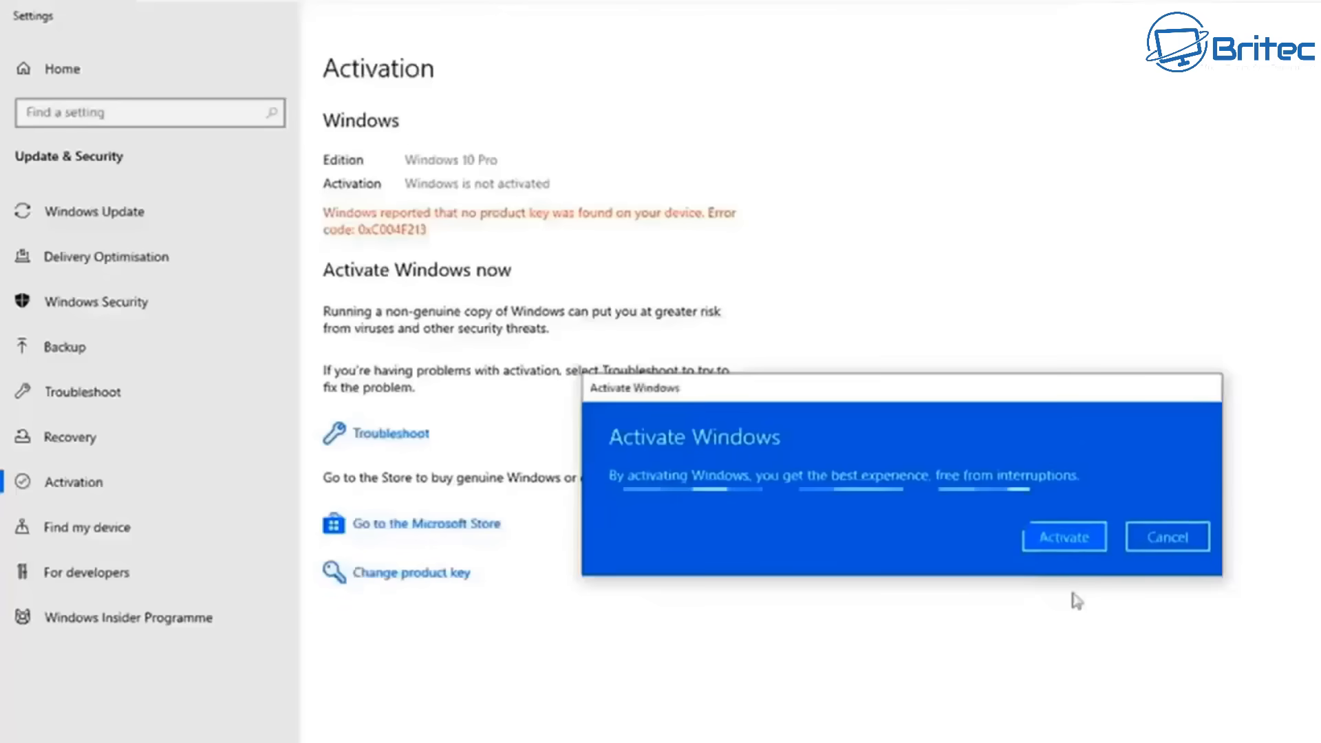
left_click(1056, 541)
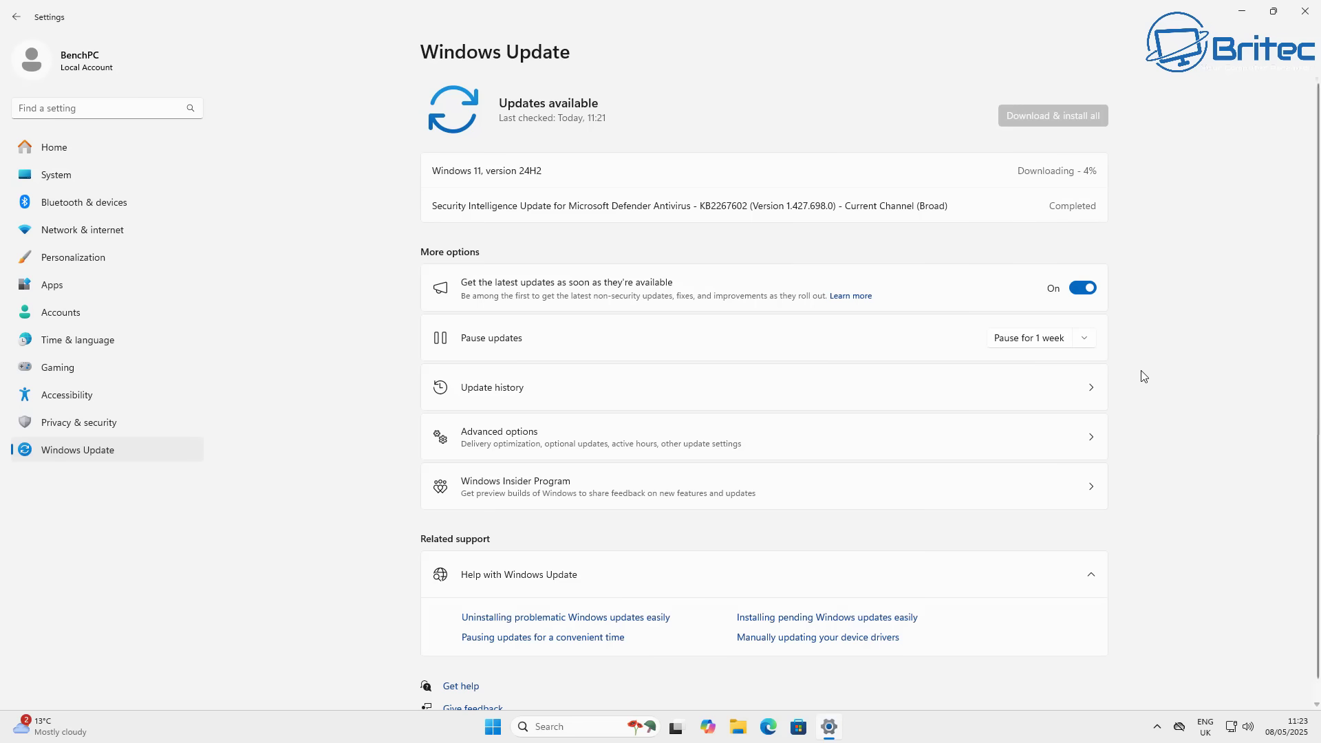
Step: Look over the Pause updates durations and dismiss the list without pausing
left_click(1088, 339)
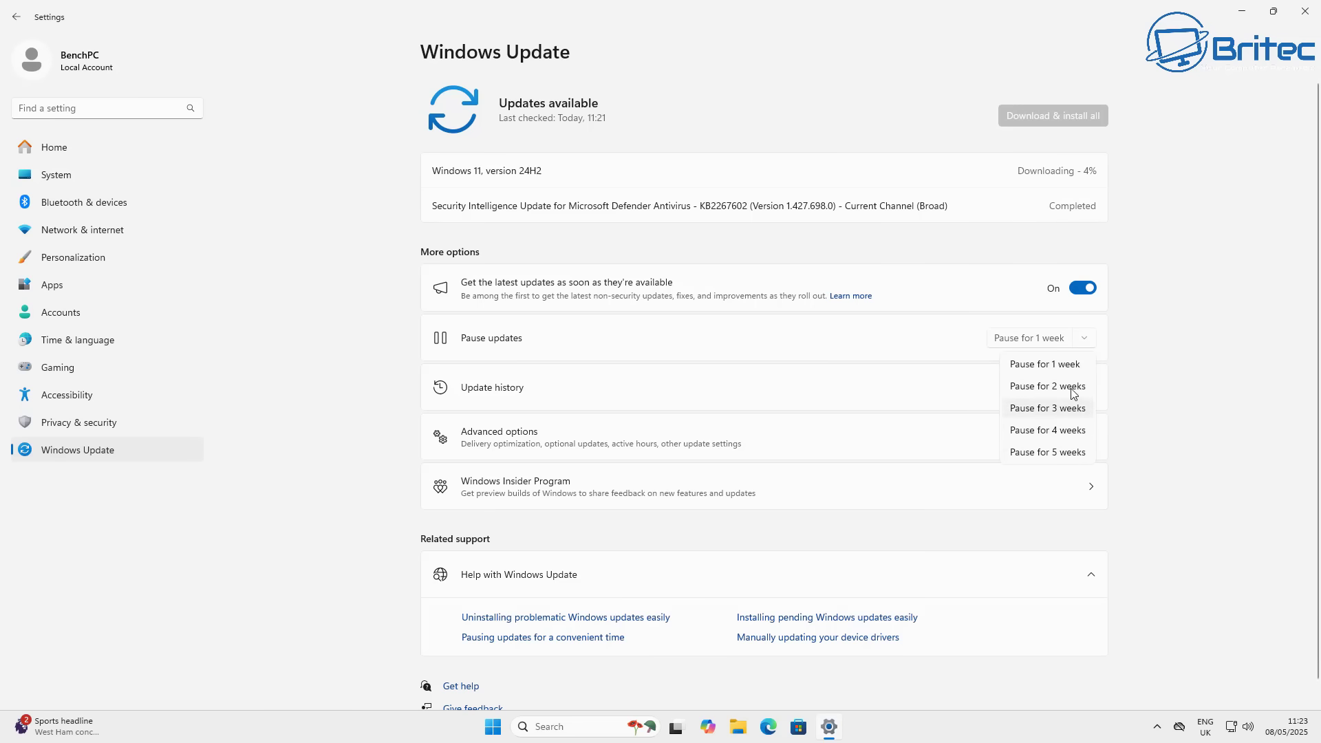
left_click(1096, 256)
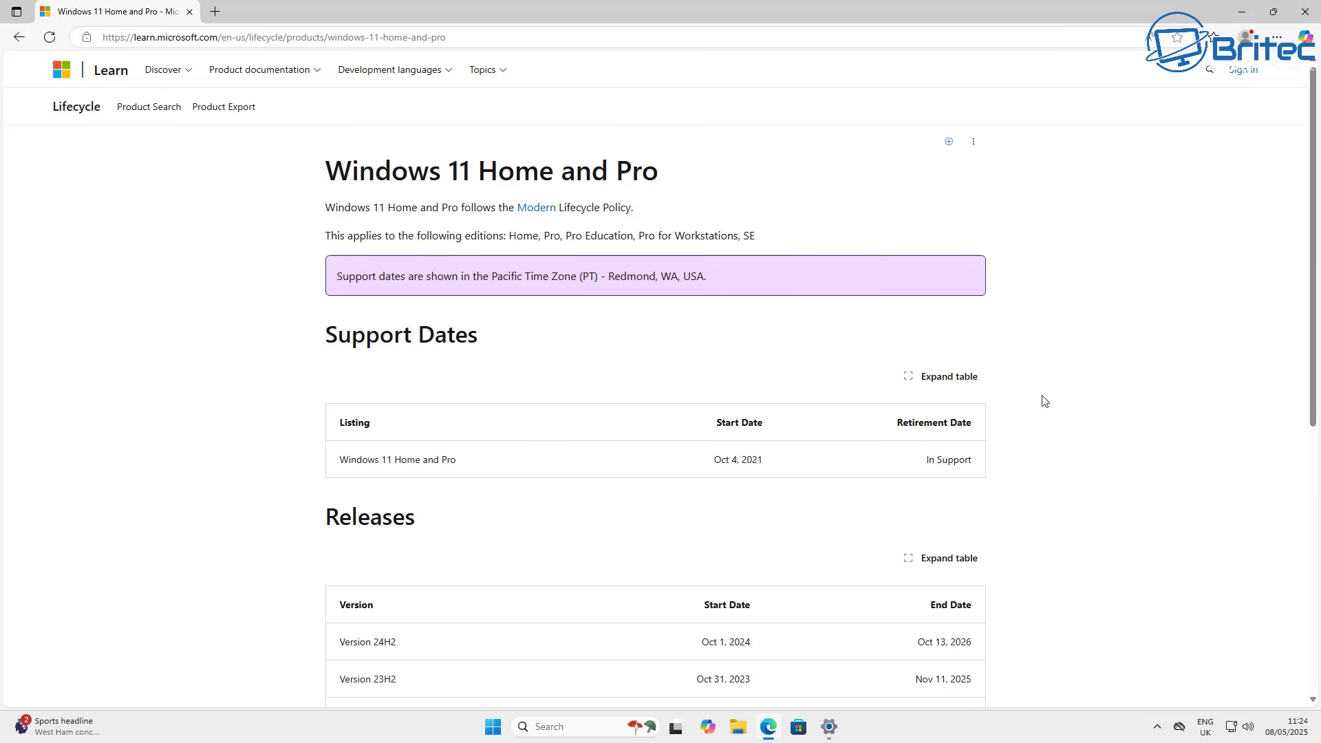
Step: Scroll to the Releases table and highlight the 23H2 end date, Nov 11, 2025
middle_click(1117, 420)
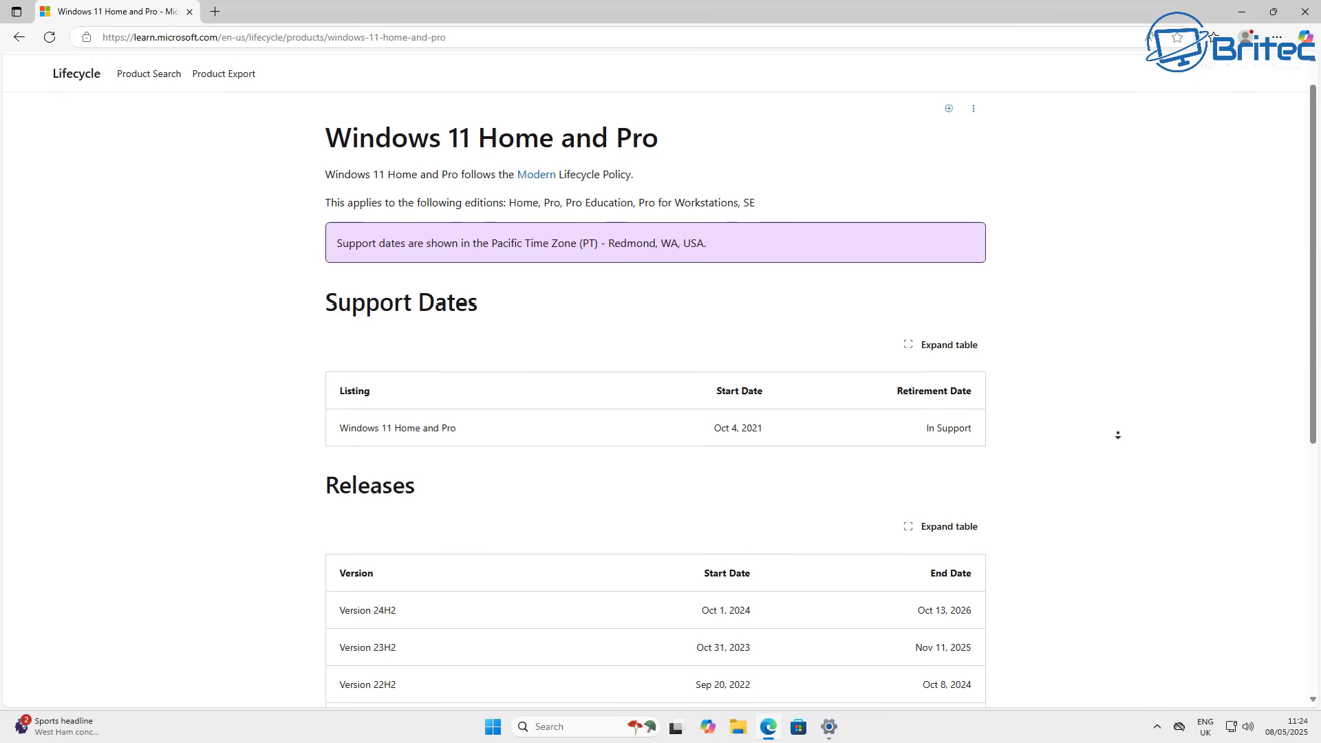
left_click(1119, 437)
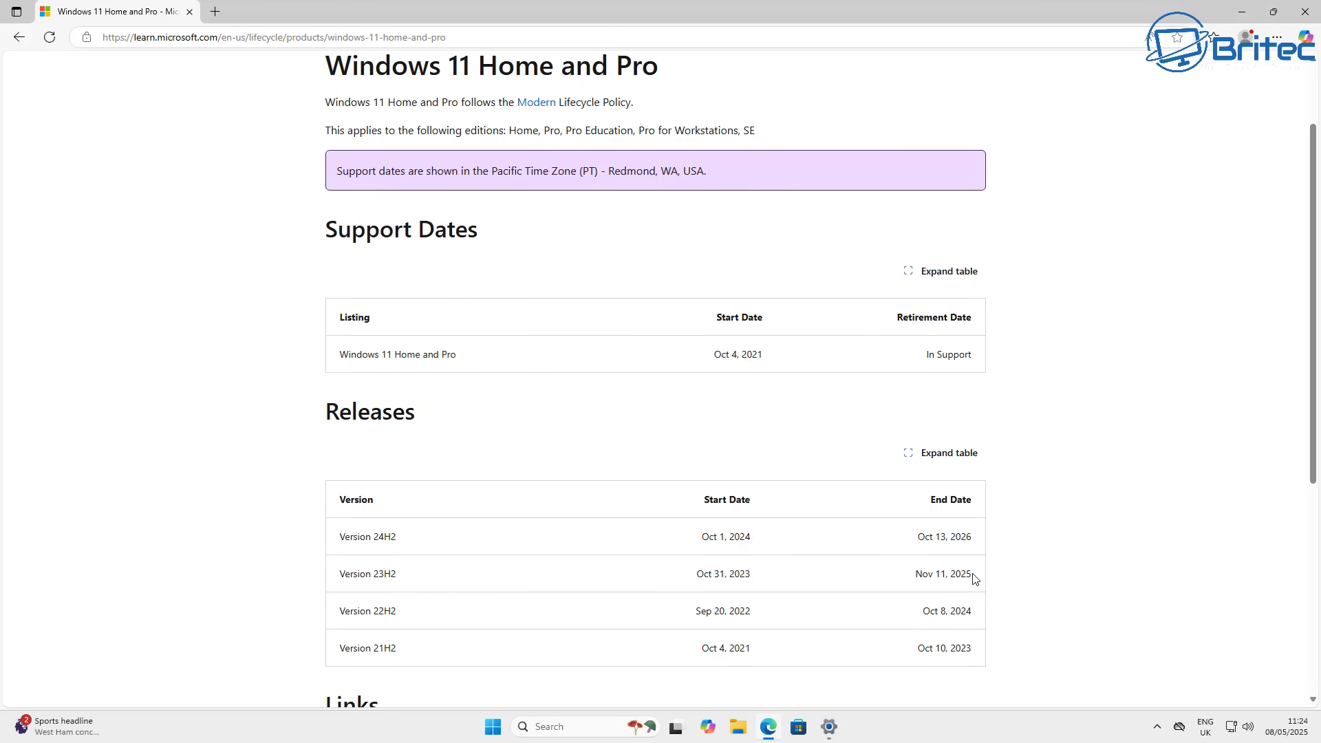
left_click_drag(974, 578, 912, 576)
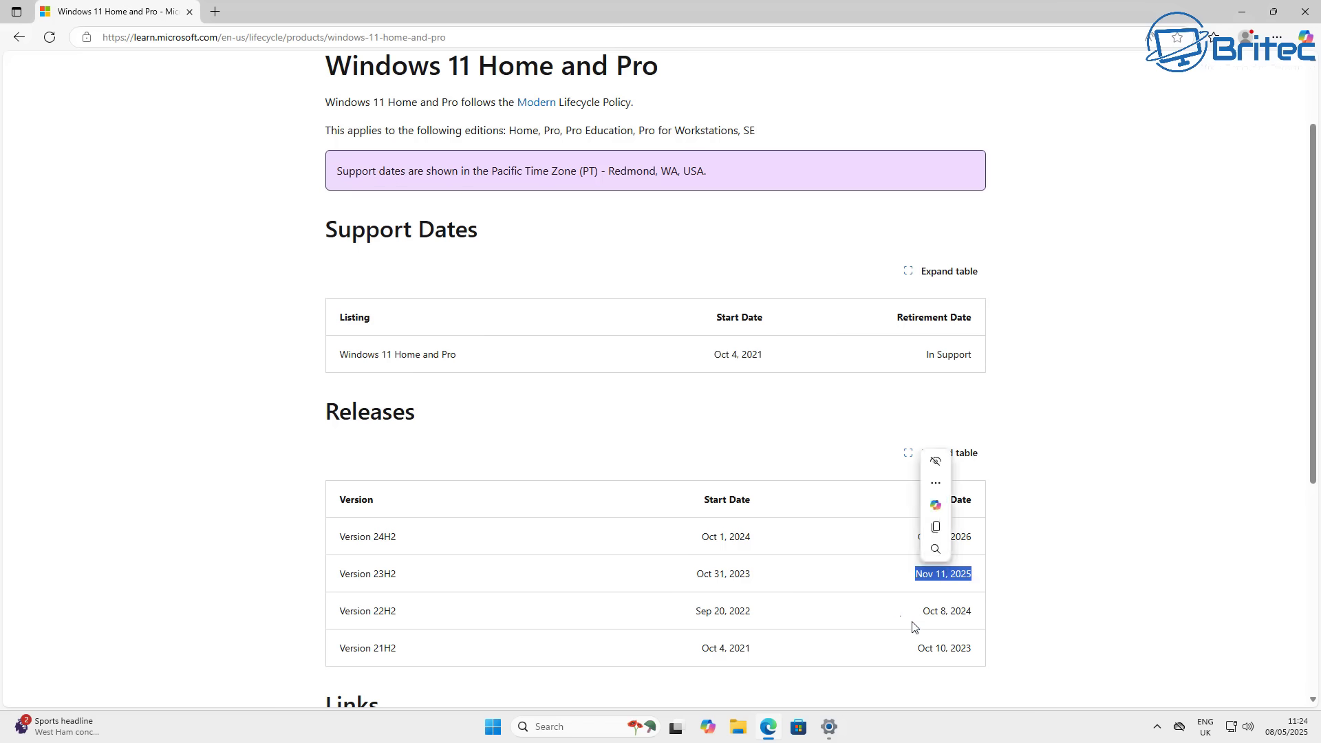
left_click(1053, 615)
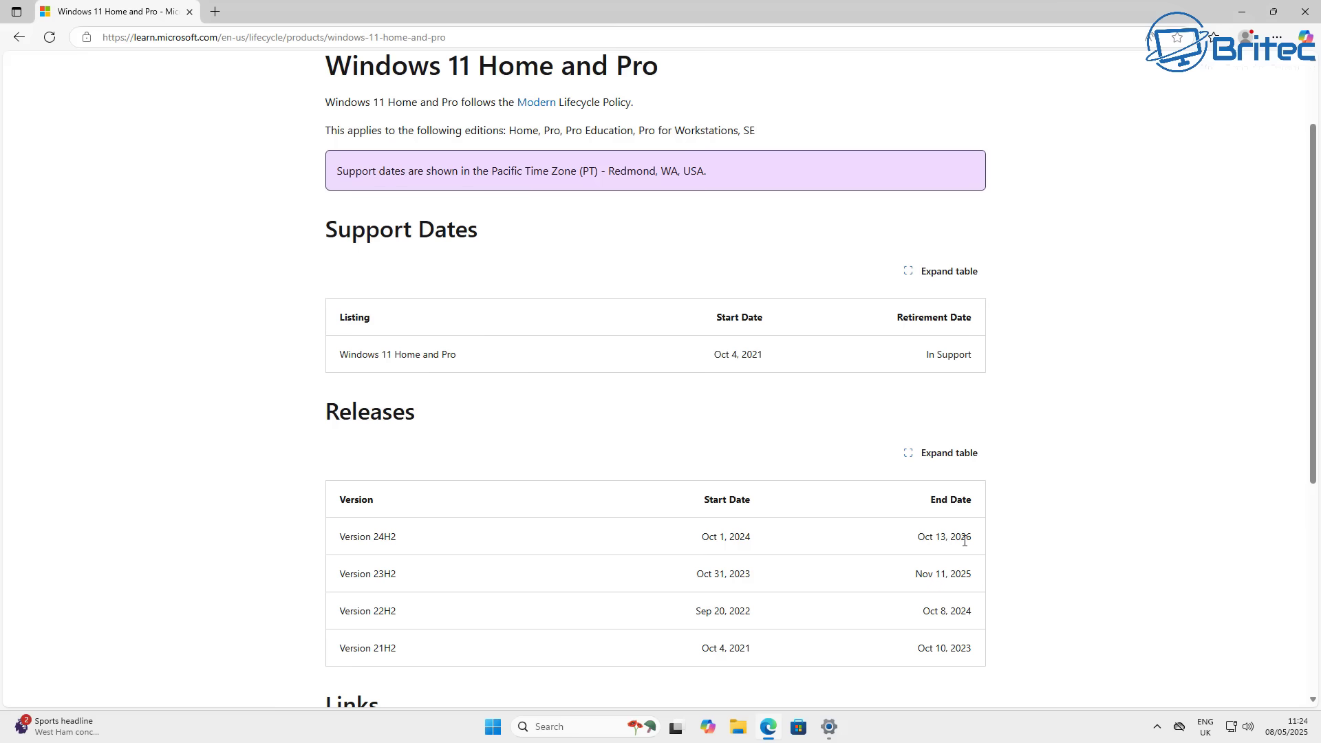
Step: Highlight the 24H2 row and its Oct 13, 2026 end date, then close Edge
left_click_drag(386, 538, 339, 538)
left_click_drag(972, 537, 916, 538)
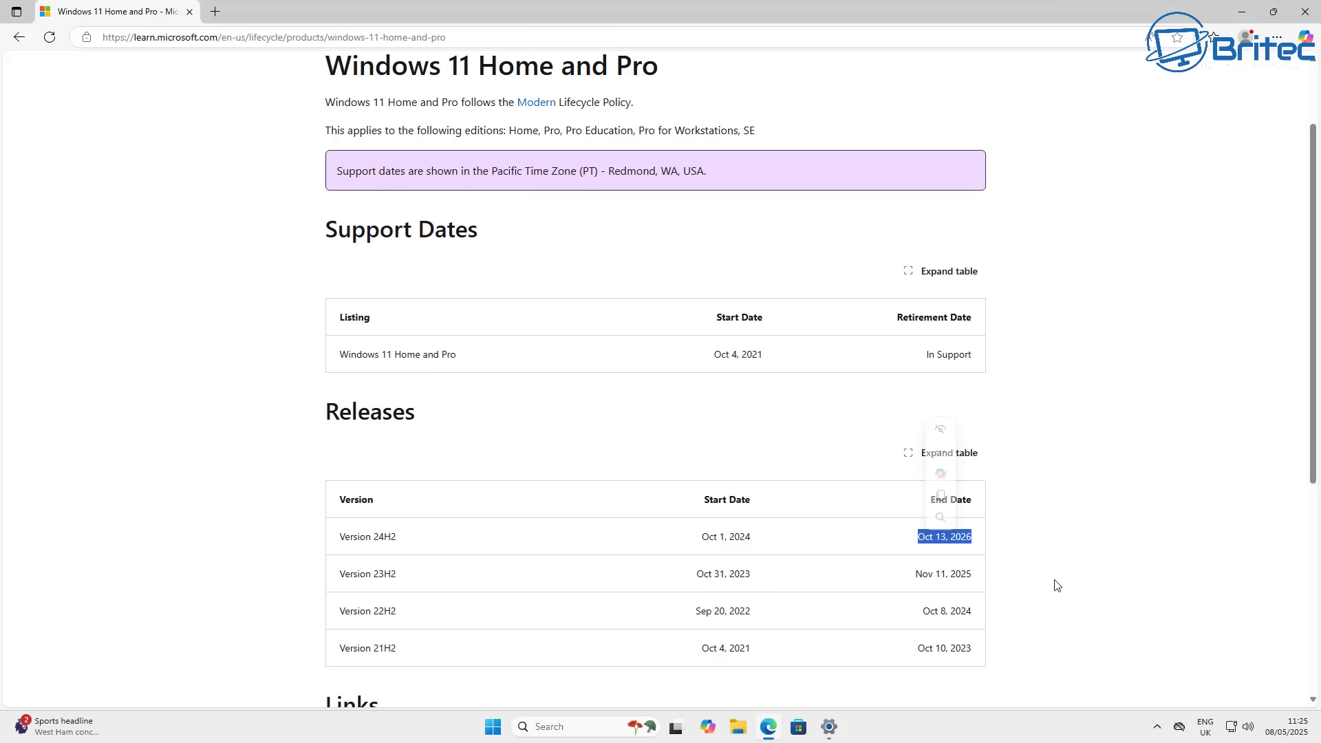
left_click(1016, 588)
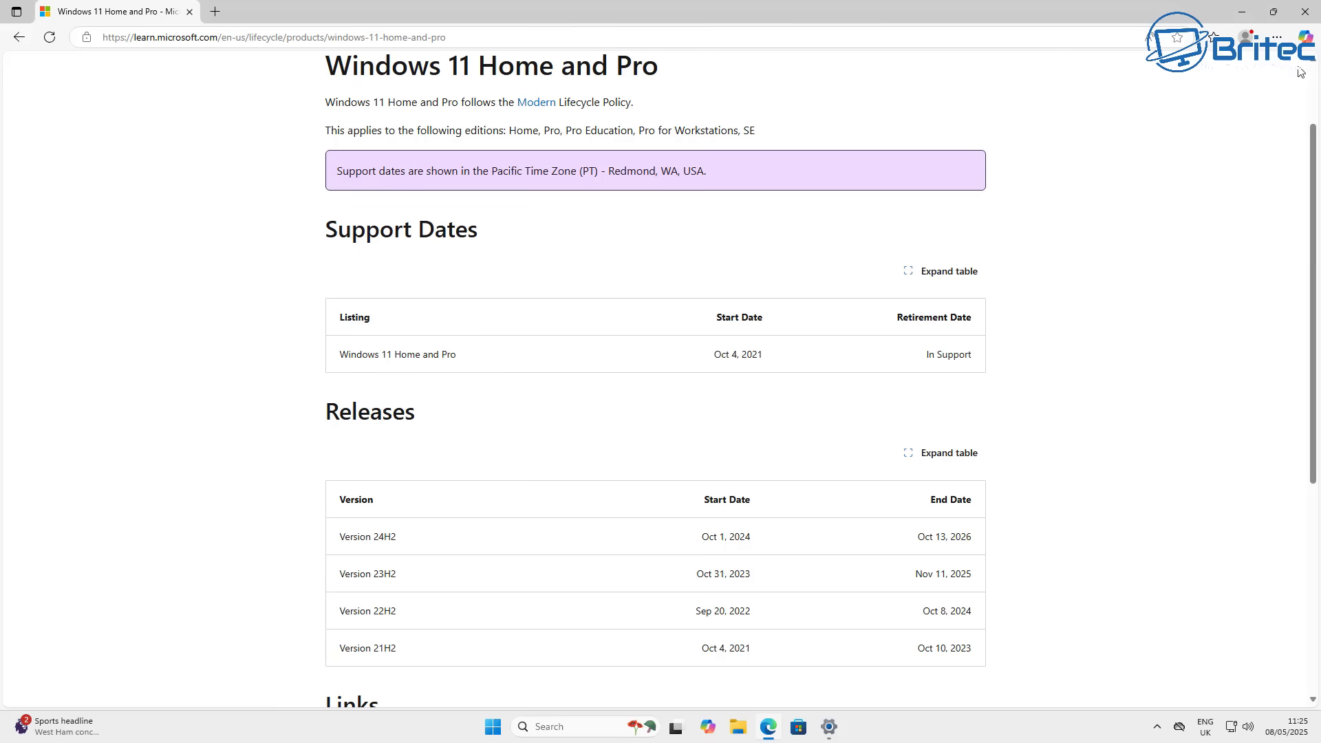
left_click(1305, 11)
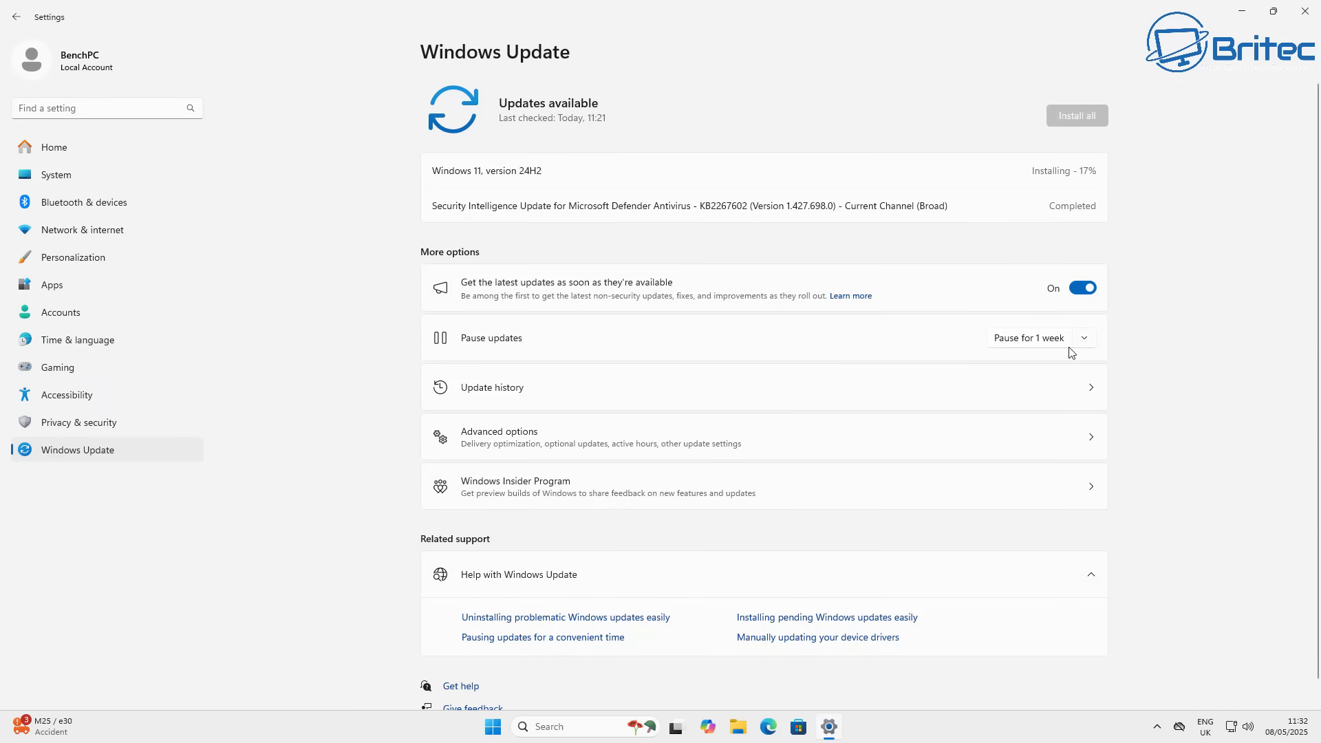
Step: Pause updates for 1 week, halting the 24H2 install at 17%
left_click(1040, 341)
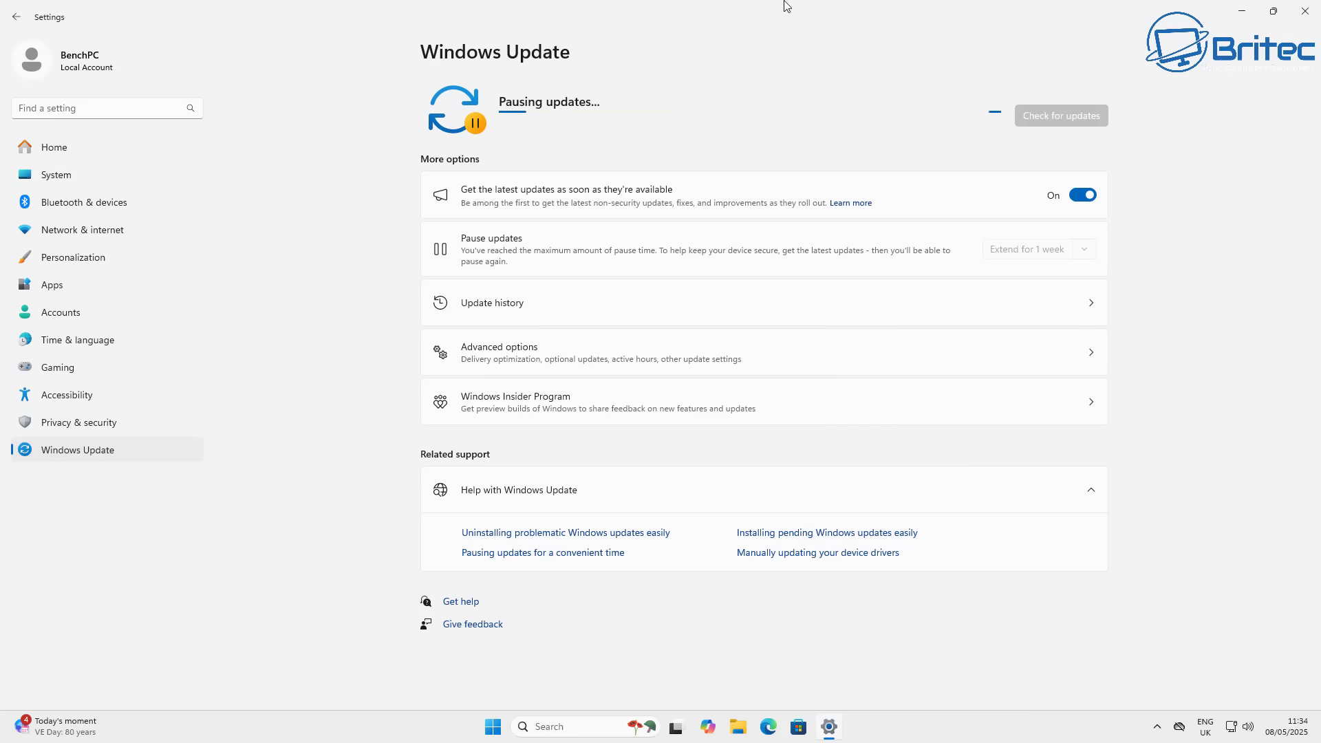
Step: Reopen Settings at Windows Update to show updates paused until 15/05/2025
left_click(1305, 11)
left_click(509, 728)
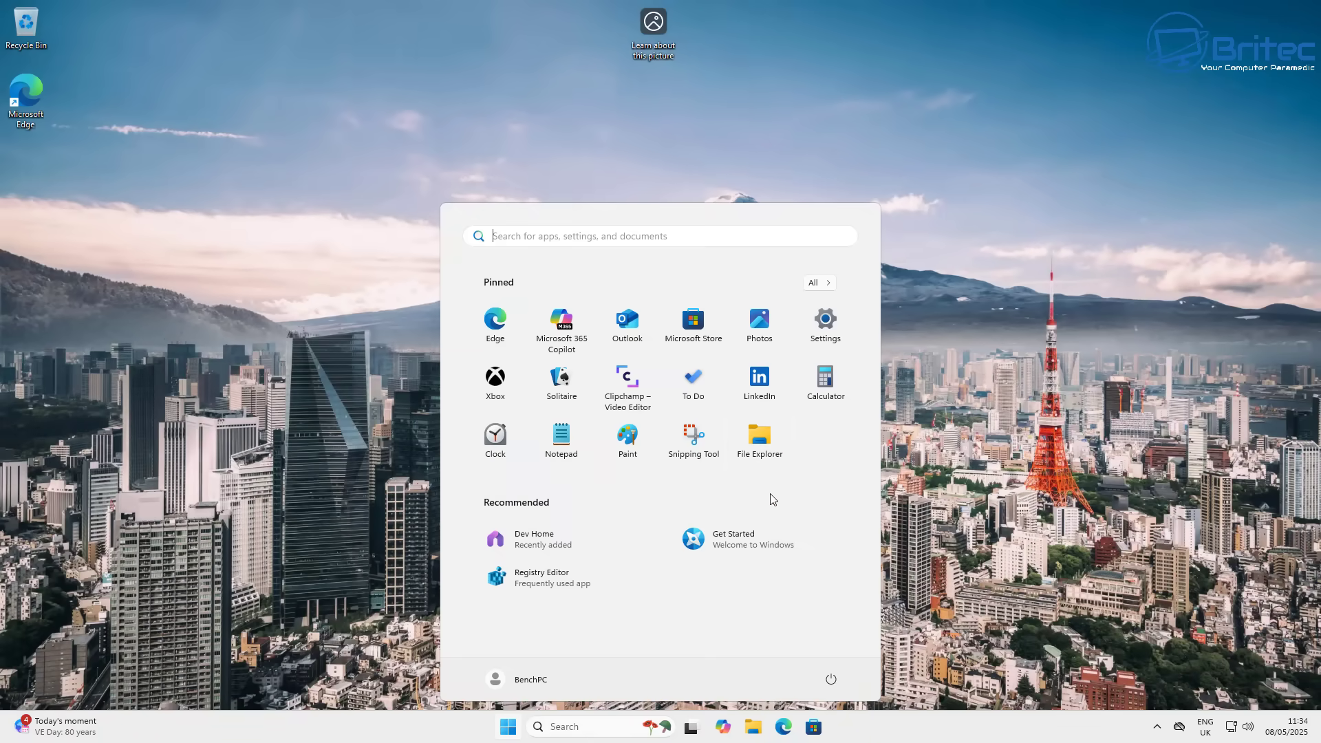
left_click(825, 329)
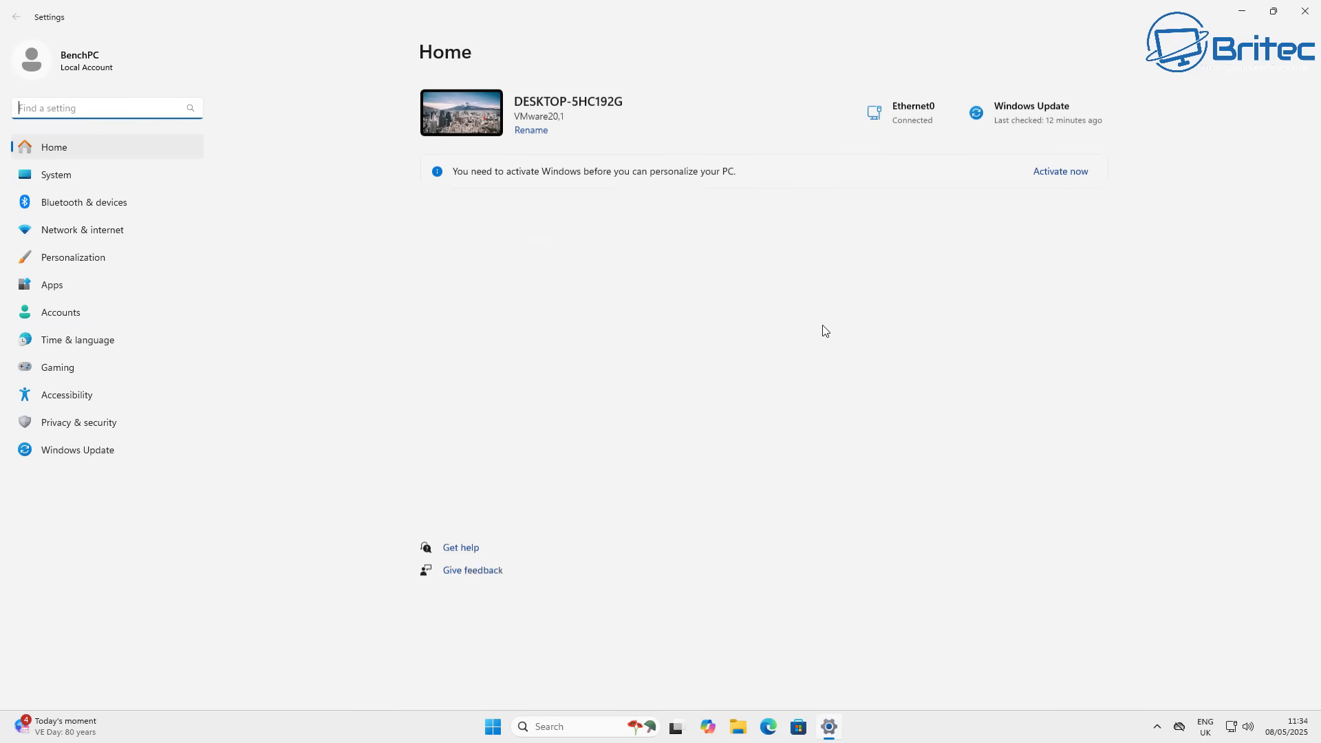
left_click(56, 453)
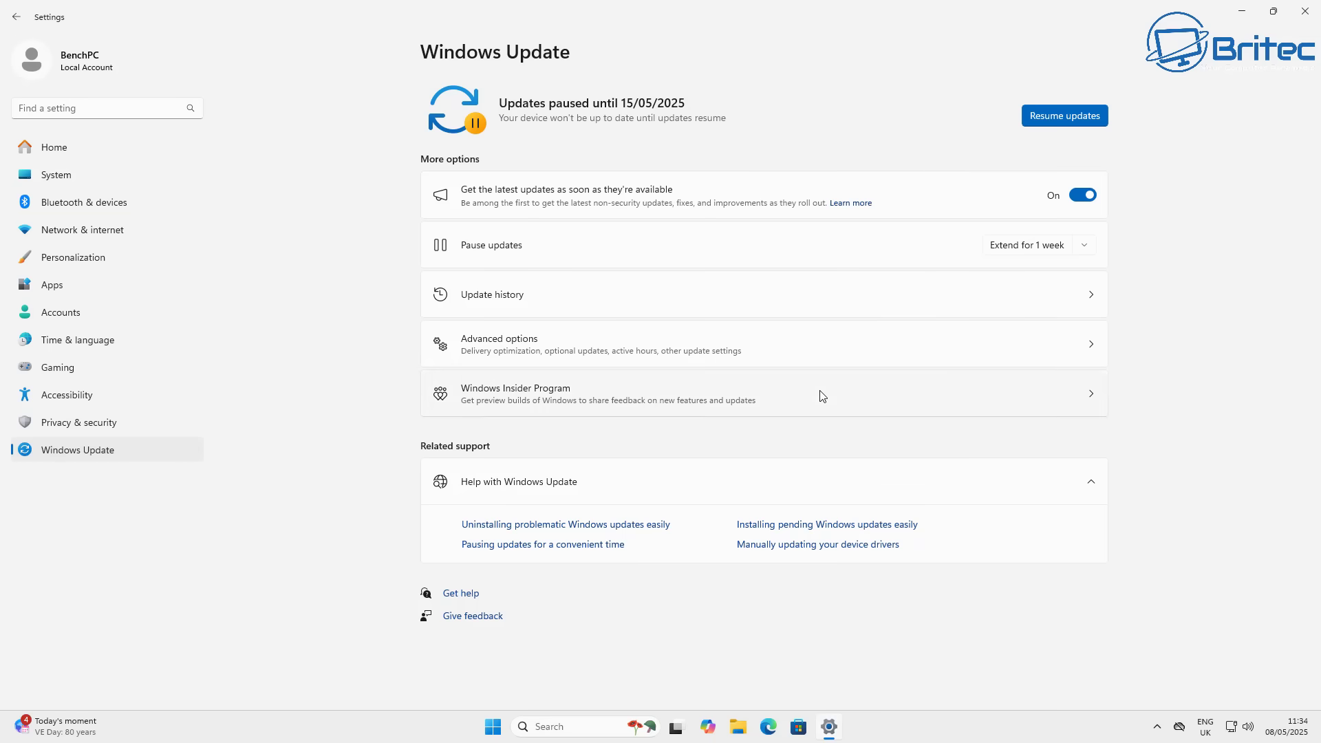
Step: Run winver to confirm the PC is still on 23H2, build 22631.5262
left_click(493, 727)
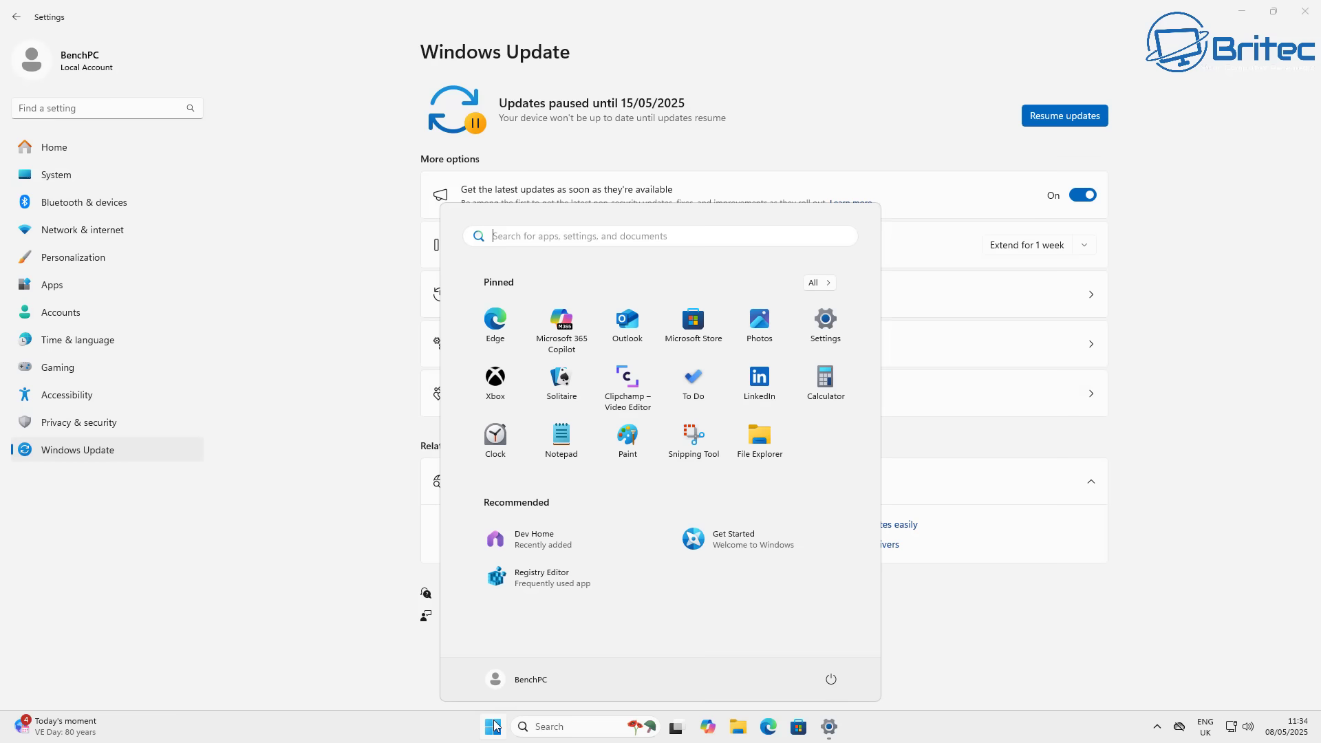
type("winver")
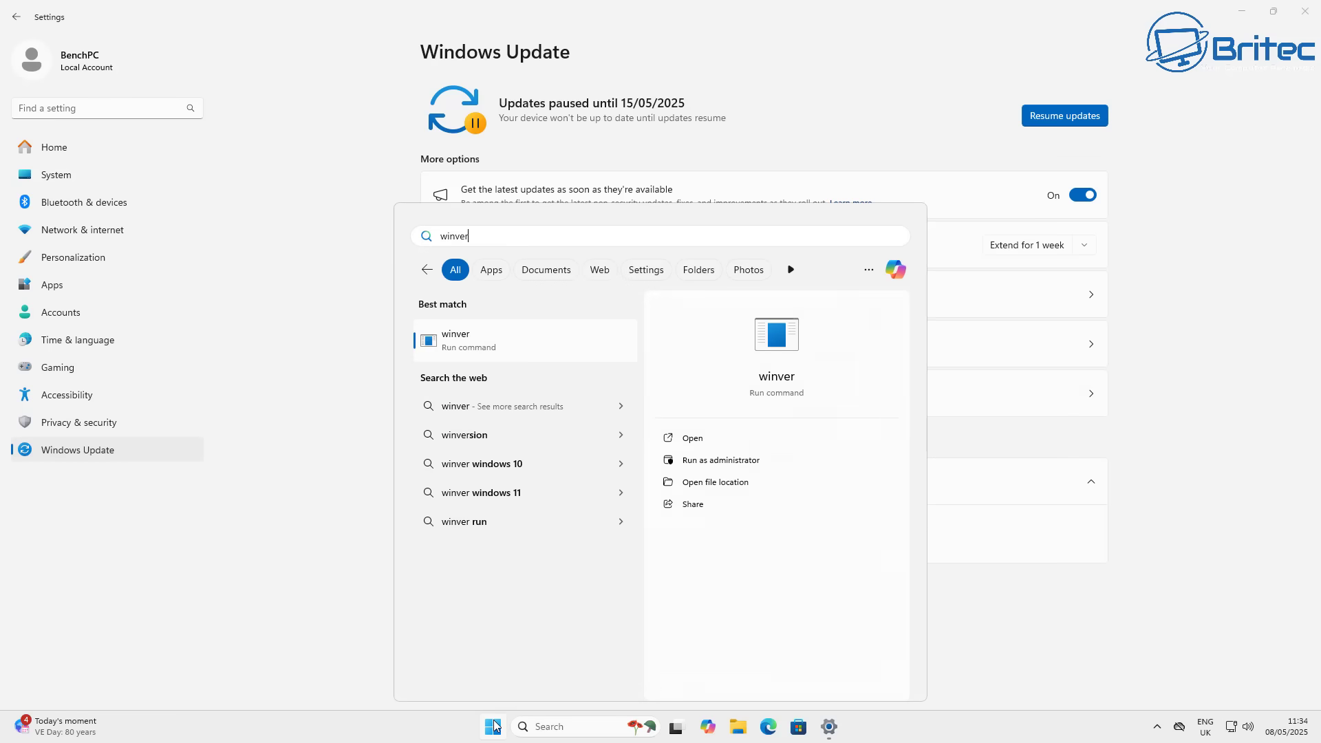
left_click(584, 340)
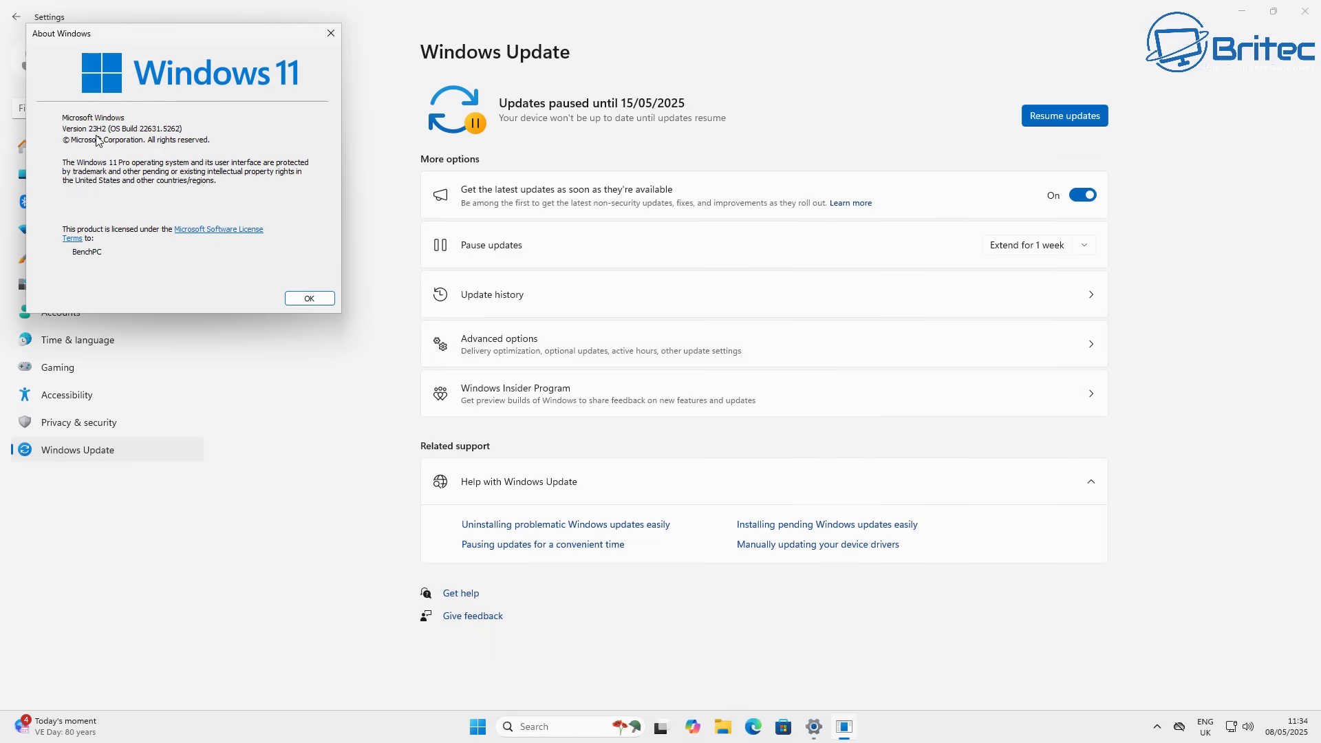
left_click(309, 299)
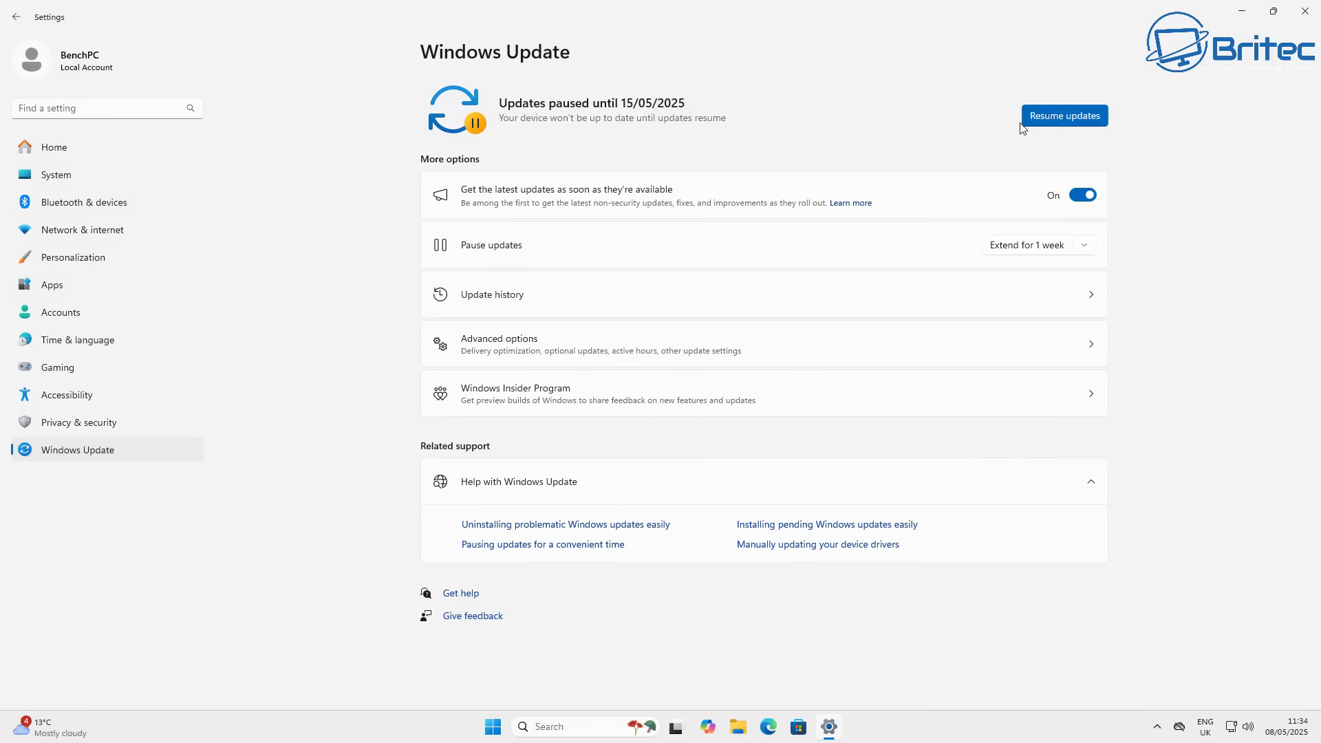
Step: Resume the paused updates from the Windows Update page
left_click(1081, 124)
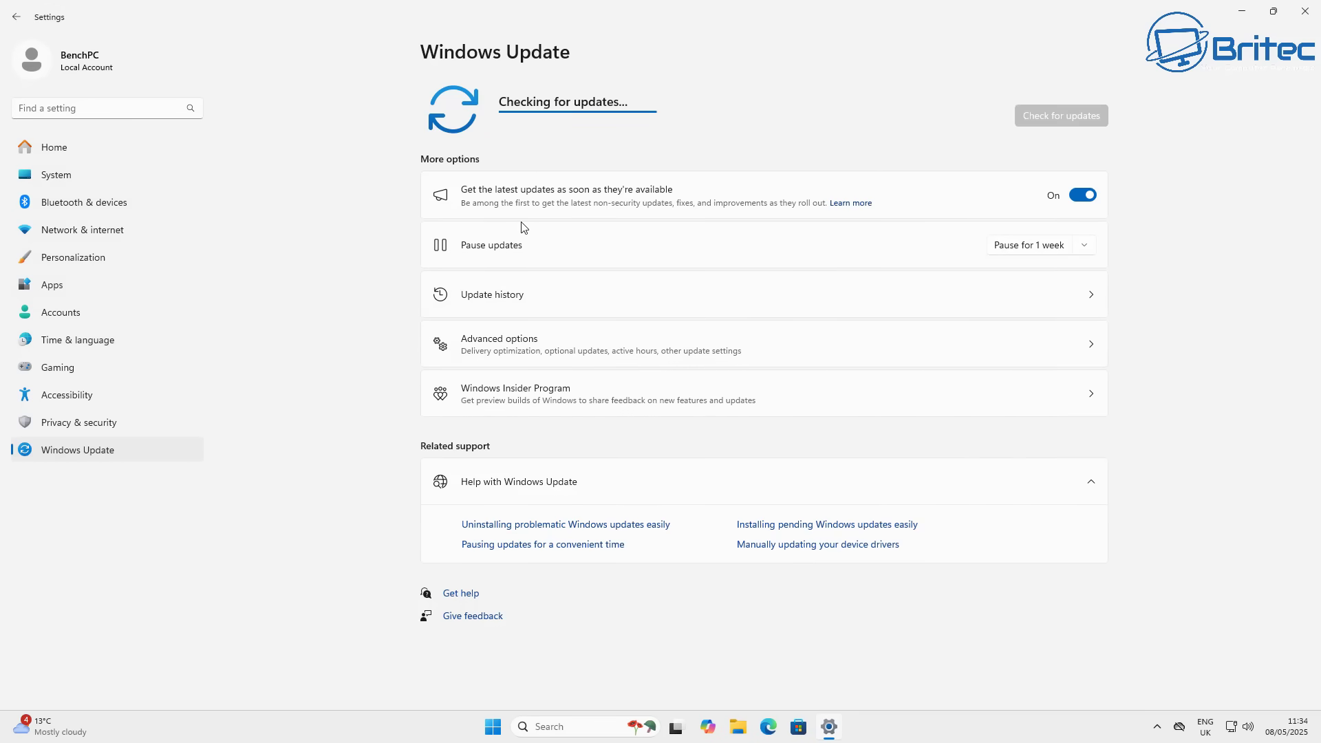